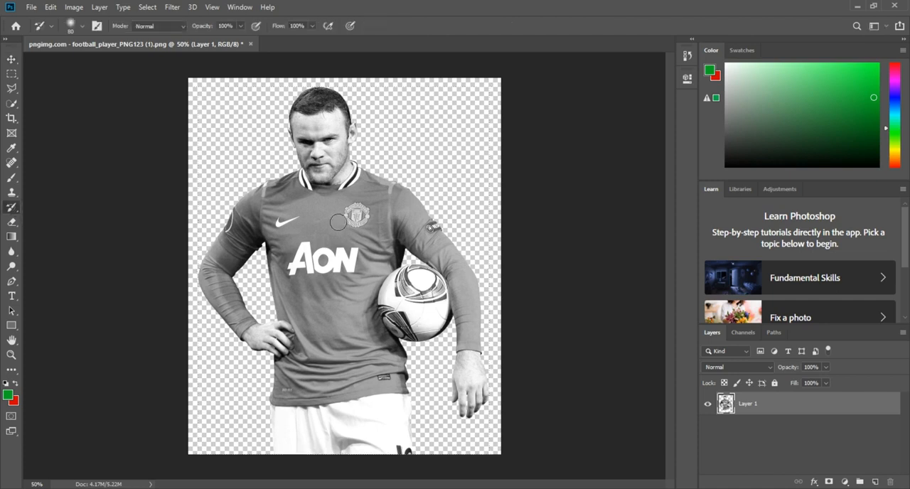
# Paint the original colours back onto the player's jersey with an enlarged History Brush and bring up the file commands
pyautogui.press(']')
pyautogui.press(']')
pyautogui.press(']')
pyautogui.moveTo(359, 181)
pyautogui.mouseDown()
pyautogui.moveTo(434, 234)
pyautogui.moveTo(383, 228)
pyautogui.moveTo(453, 263)
pyautogui.moveTo(458, 323)
pyautogui.moveTo(375, 263)
pyautogui.moveTo(280, 174)
pyautogui.moveTo(221, 238)
pyautogui.moveTo(196, 243)
pyautogui.moveTo(319, 214)
pyautogui.moveTo(320, 279)
pyautogui.moveTo(283, 295)
pyautogui.moveTo(306, 339)
pyautogui.moveTo(373, 366)
pyautogui.moveTo(333, 402)
pyautogui.moveTo(340, 430)
pyautogui.mouseUp()
pyautogui.click(31, 7)
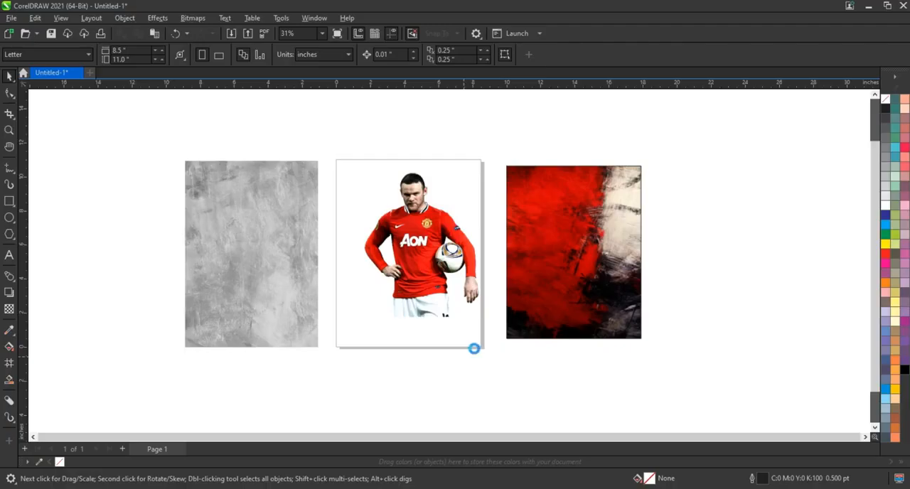
# Switch to CorelDRAW, place the retouched player picture, and move it onto the red and cream grunge artwork
pyautogui.moveTo(545, 96); pyautogui.dragTo(475, 199)
pyautogui.moveTo(434, 257); pyautogui.dragTo(639, 226)
pyautogui.click(638, 226)
pyautogui.scroll(2, 711, 240)
pyautogui.click(634, 228)
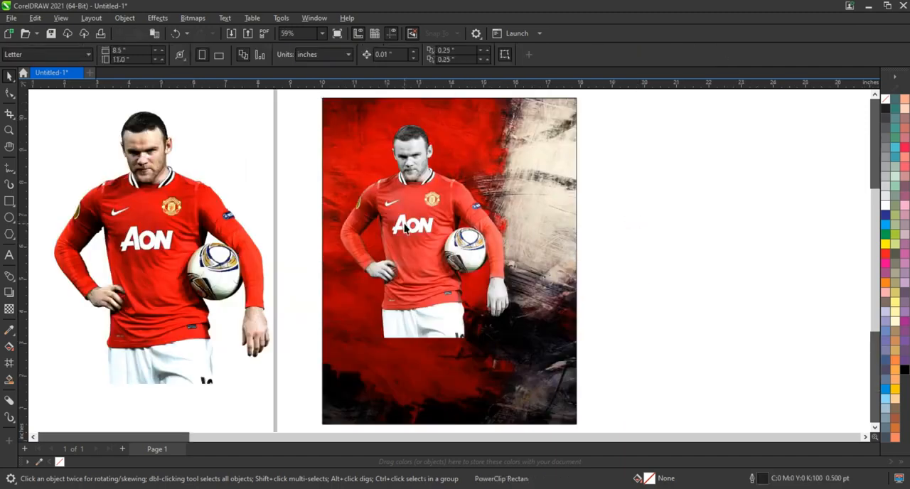
pyautogui.moveTo(404, 226); pyautogui.dragTo(394, 227)
# Darken the placed player picture with a Gamma adjustment of 0.54
pyautogui.hotkey('shift', 'F2')
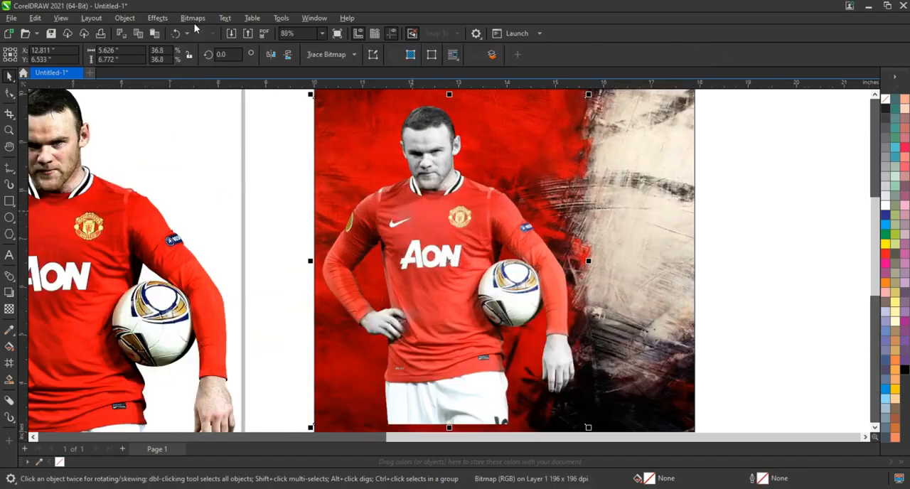
pyautogui.click(158, 18)
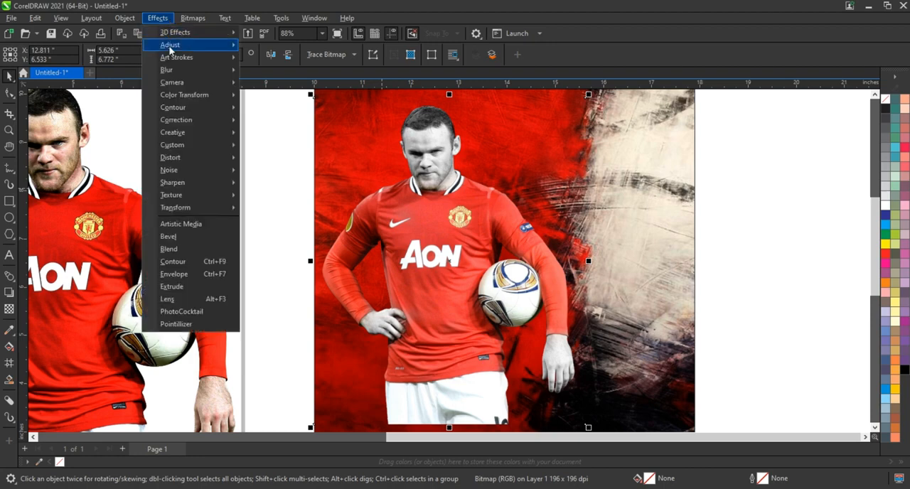
pyautogui.moveTo(171, 46)
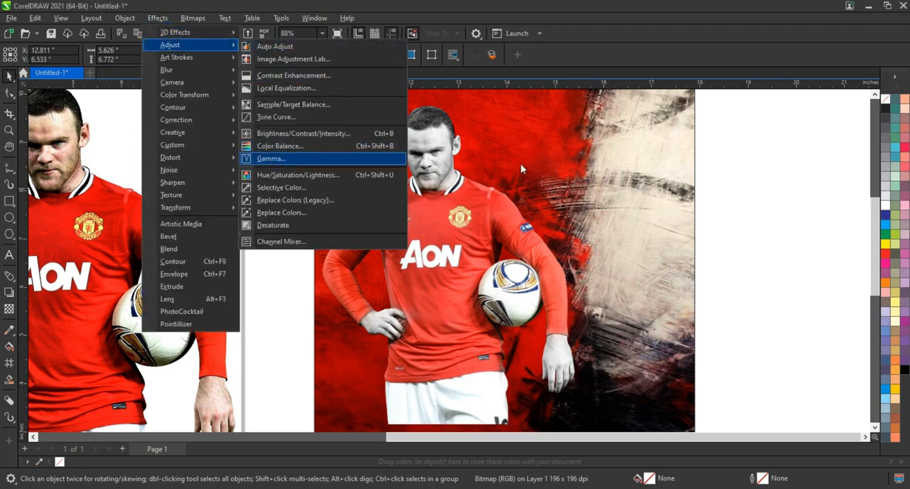
pyautogui.click(271, 159)
pyautogui.moveTo(480, 205); pyautogui.dragTo(593, 204)
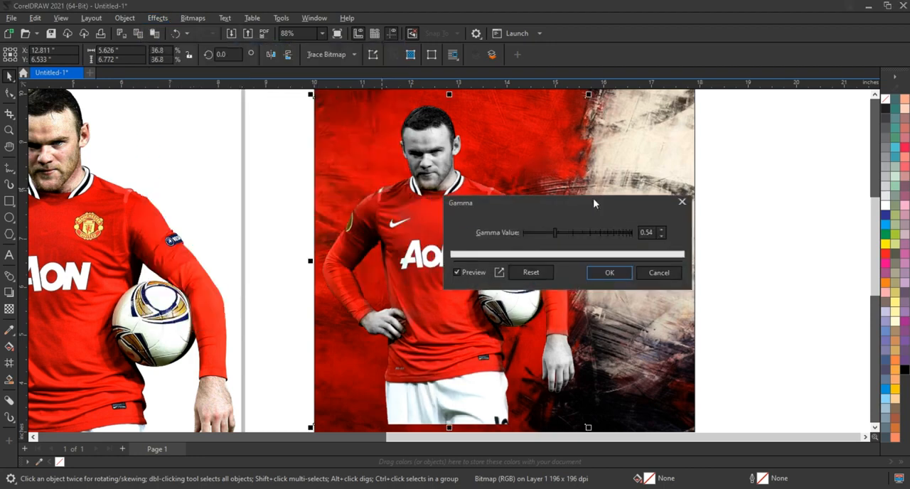
pyautogui.click(598, 273)
# Enlarge the player picture to about 7.5 × 9.03 inches and shift it slightly down on the artwork
pyautogui.scroll(-1, 508, 245)
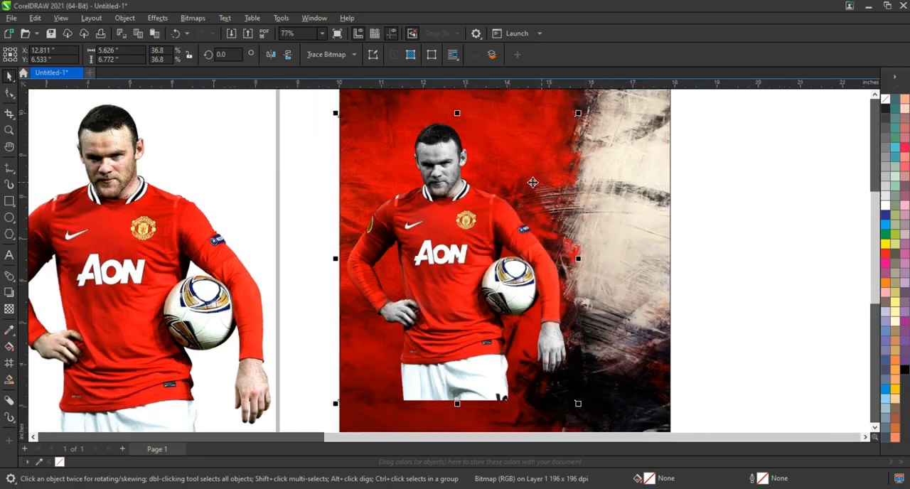
pyautogui.scroll(-1, 572, 139)
pyautogui.moveTo(570, 133); pyautogui.dragTo(600, 91)
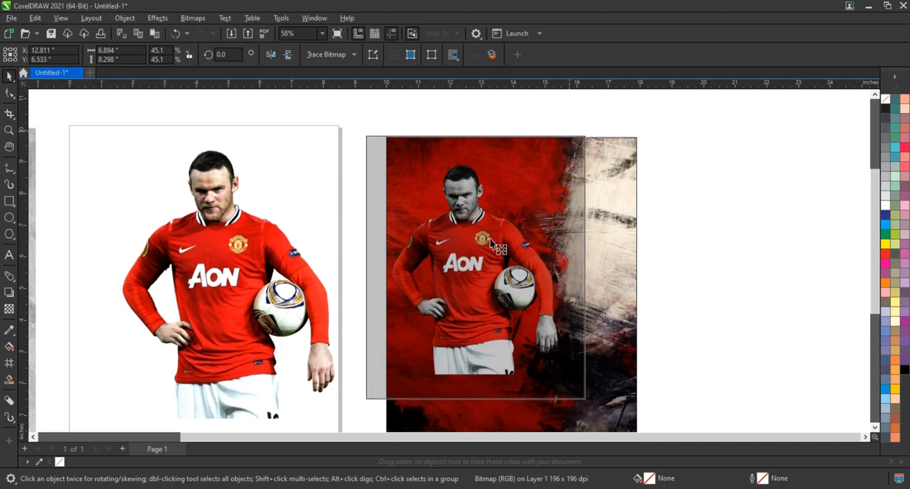
pyautogui.moveTo(476, 269); pyautogui.dragTo(476, 283)
pyautogui.moveTo(600, 140); pyautogui.dragTo(598, 141)
pyautogui.click(618, 158)
# Shift the player toward the artwork's upper-left corner and scale the picture down to about 6.92 × 8.33 inches
pyautogui.hotkey('shift', 'F2')
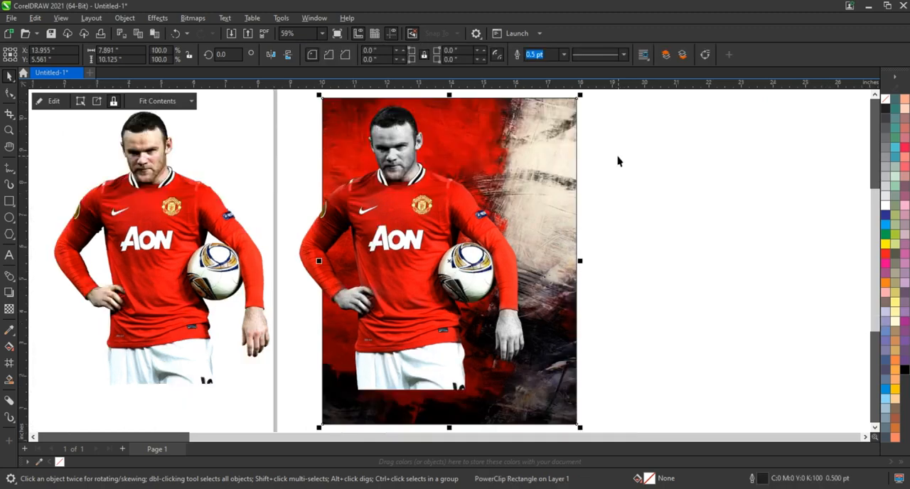
pyautogui.click(637, 169)
pyautogui.click(435, 211)
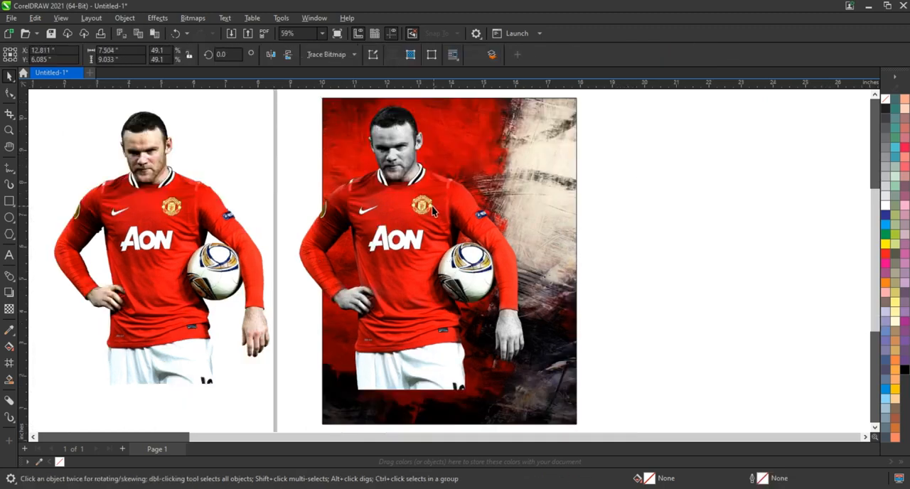
pyautogui.moveTo(434, 210); pyautogui.dragTo(415, 206)
pyautogui.moveTo(530, 391); pyautogui.dragTo(511, 368)
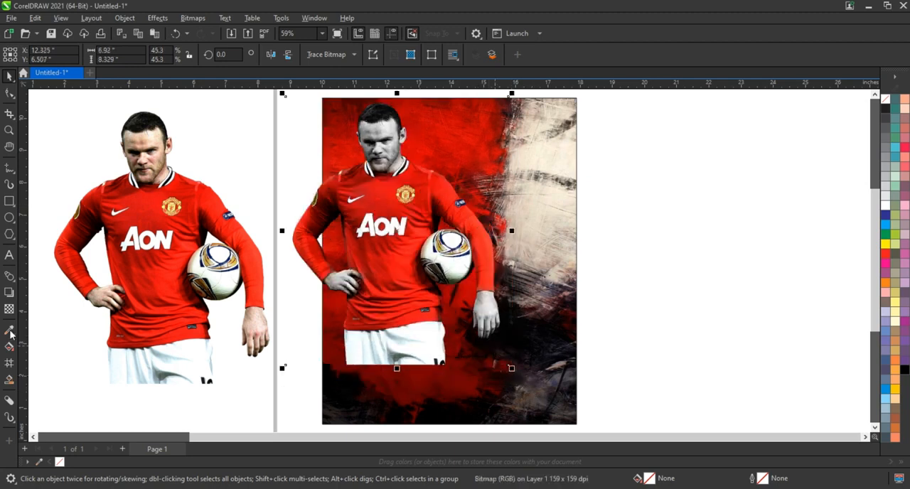
# Fade the player's lower-right part into the background with a diagonal gradient transparency running from the jersey toward the hand
pyautogui.click(9, 310)
pyautogui.moveTo(384, 247); pyautogui.dragTo(433, 314)
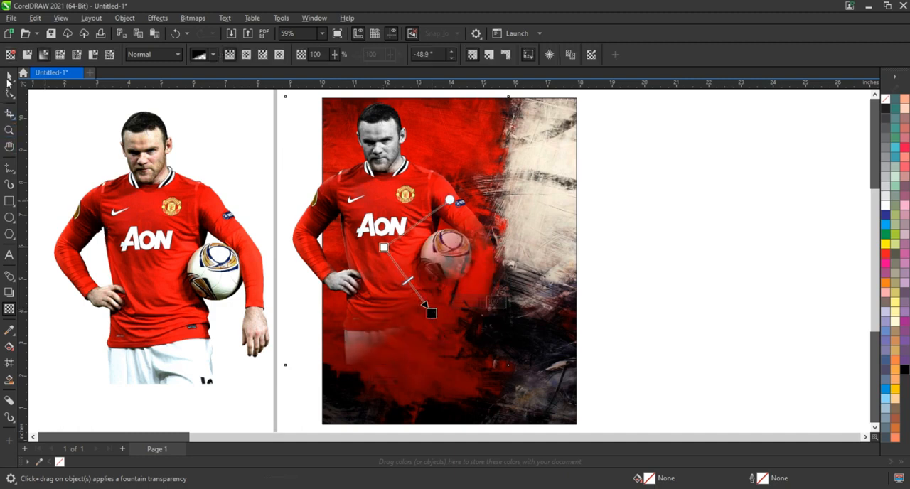
pyautogui.click(8, 78)
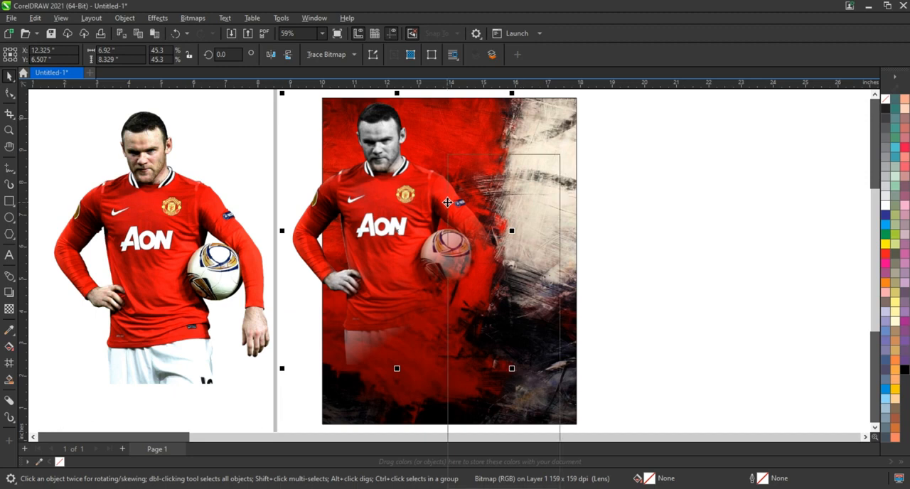
# PowerClip the faded player picture inside the red grunge artwork's rectangle
pyautogui.rightClick(448, 203)
pyautogui.click(509, 315)
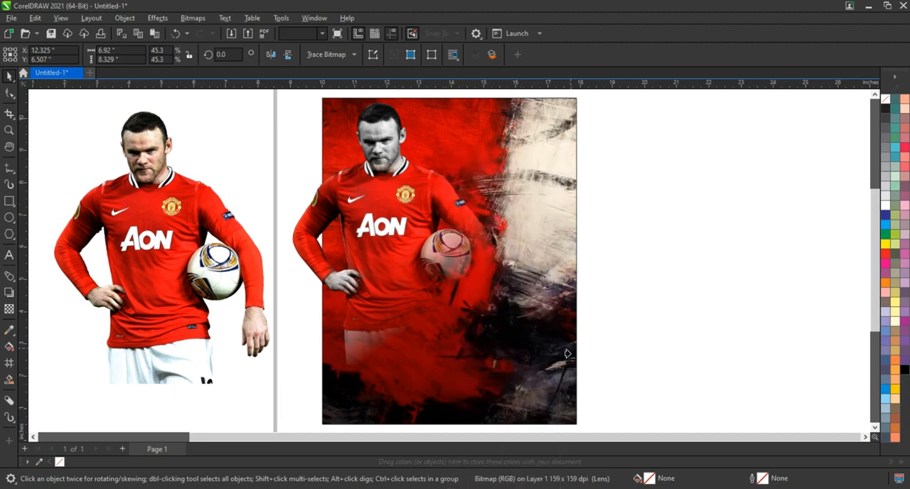
pyautogui.click(569, 359)
pyautogui.click(663, 304)
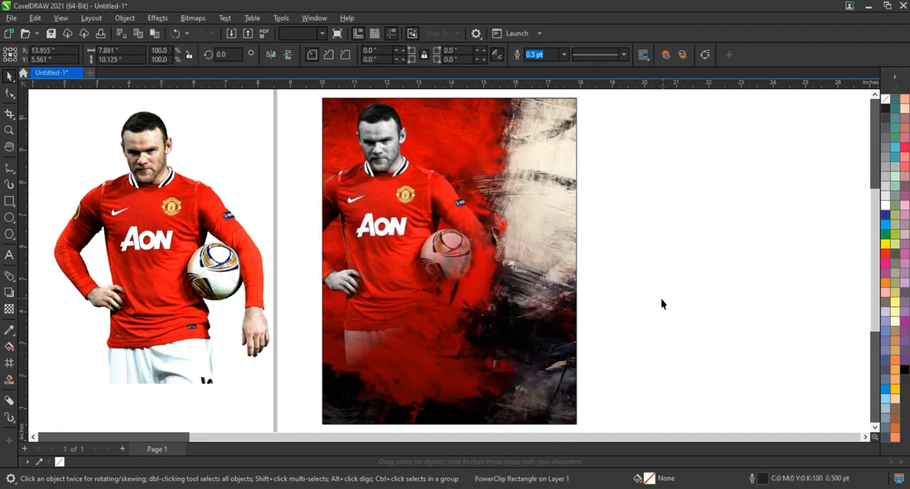
# Delete the separate full-colour player picture from the page
pyautogui.scroll(-1, 661, 304)
pyautogui.click(256, 260)
pyautogui.press('Delete')
# Add the three-line text IT'S GAME DAY! beside the artwork and enlarge it to about 54.4 pt
pyautogui.click(9, 130)
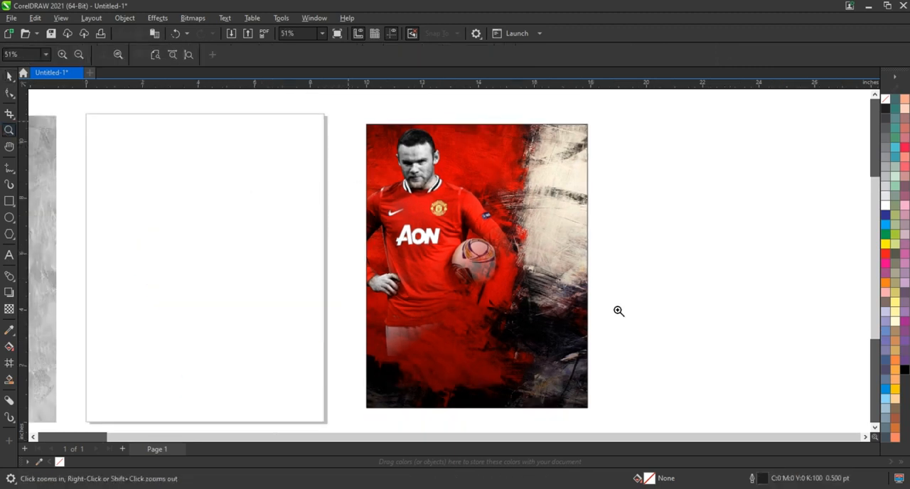
pyautogui.moveTo(349, 122); pyautogui.dragTo(671, 340)
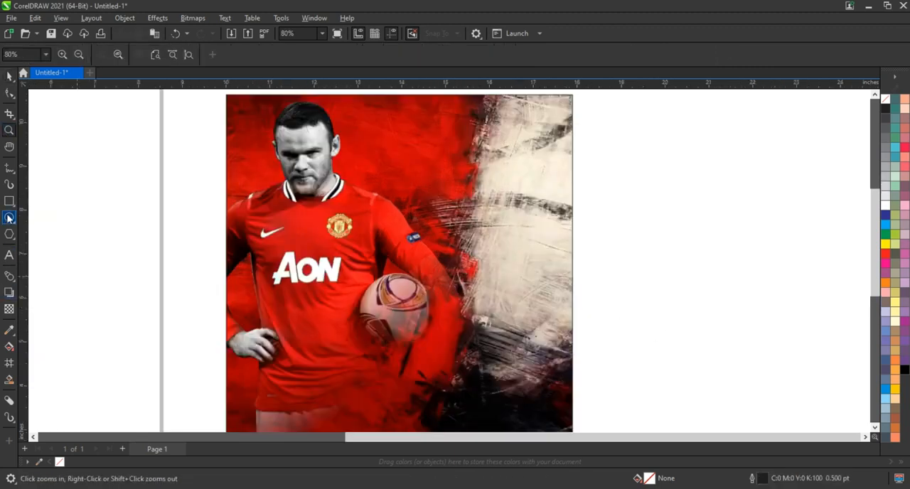
pyautogui.click(9, 254)
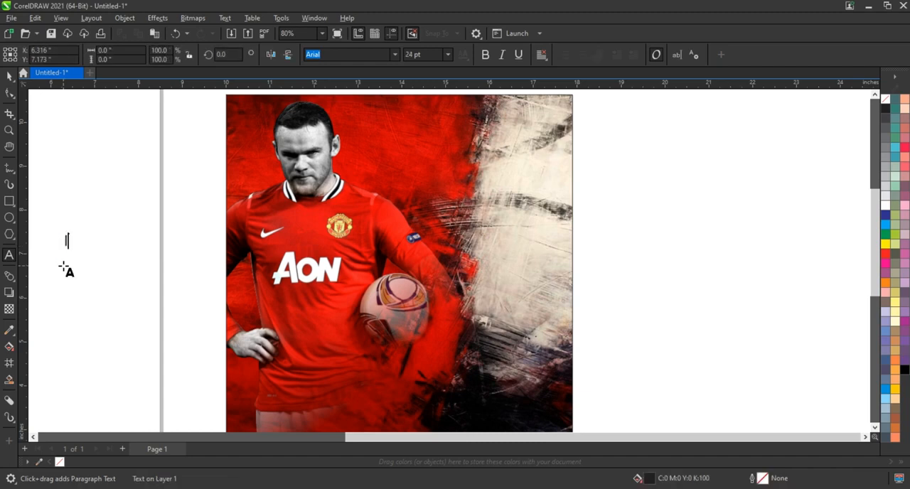
pyautogui.write('AY!')
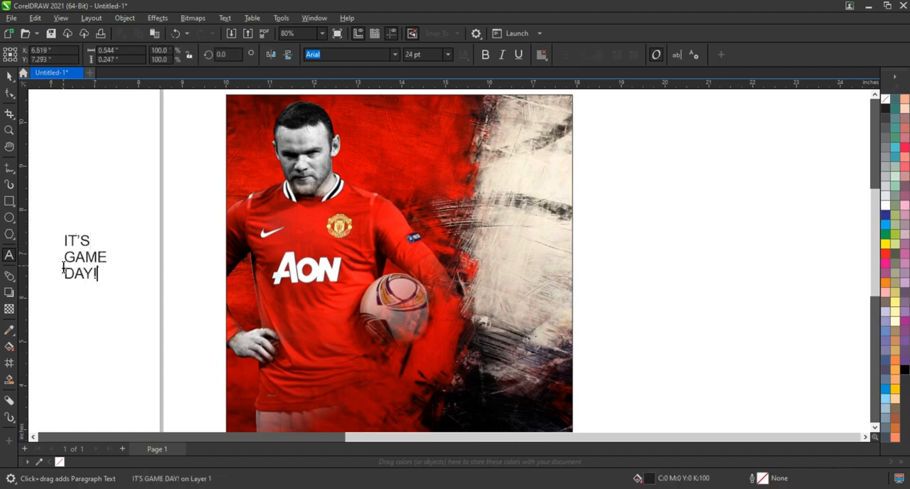
pyautogui.moveTo(110, 282); pyautogui.dragTo(162, 336)
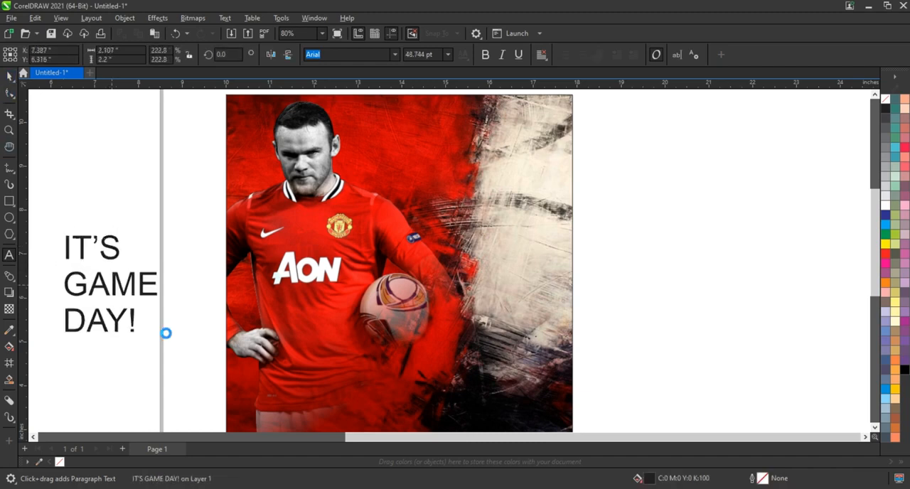
# Set the IT'S GAME DAY! text in black Bebas Neue and move it to the right of the artwork
pyautogui.click(395, 54)
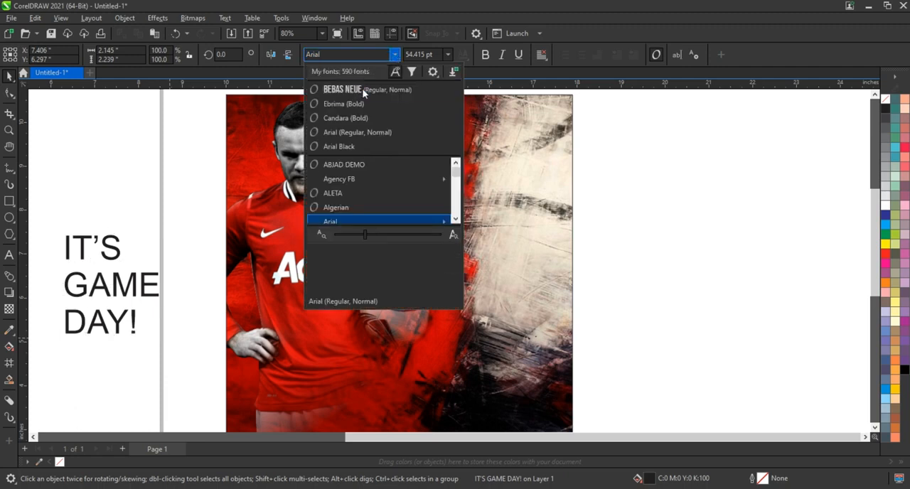
pyautogui.click(362, 89)
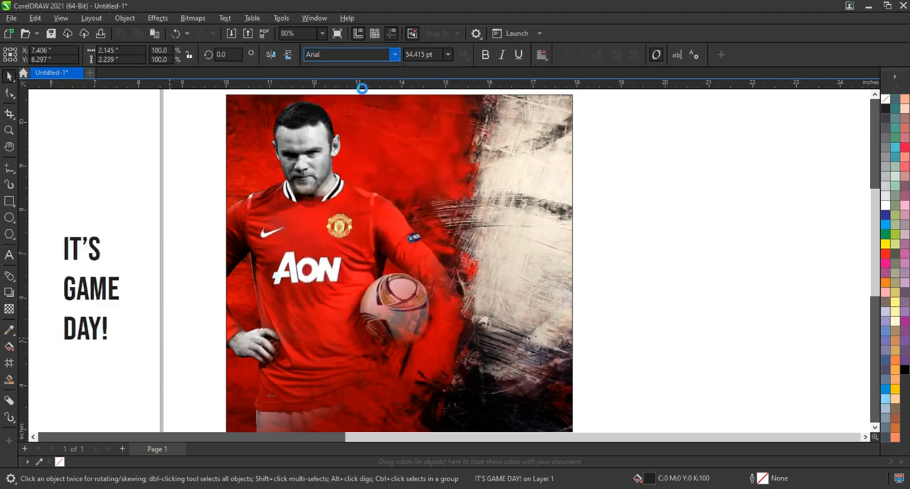
pyautogui.moveTo(106, 285); pyautogui.dragTo(665, 268)
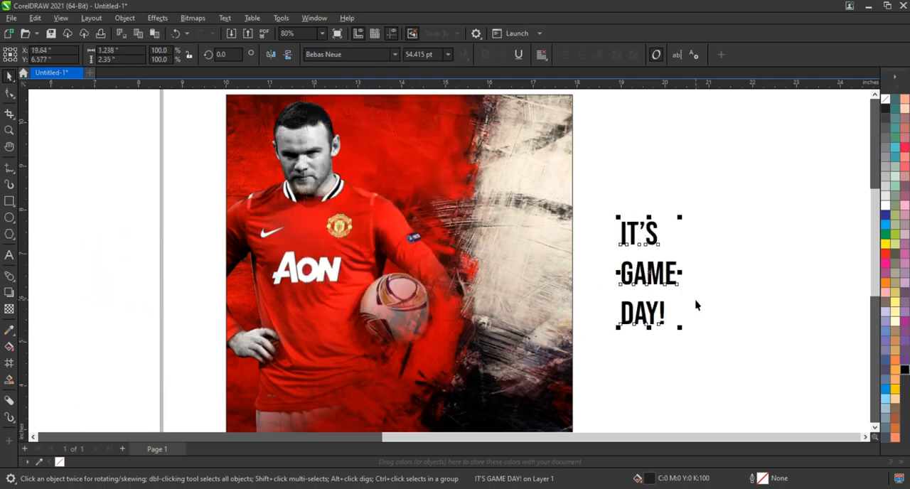
pyautogui.click(905, 370)
# Break the IT'S GAME DAY! text apart into separate lines
pyautogui.click(125, 17)
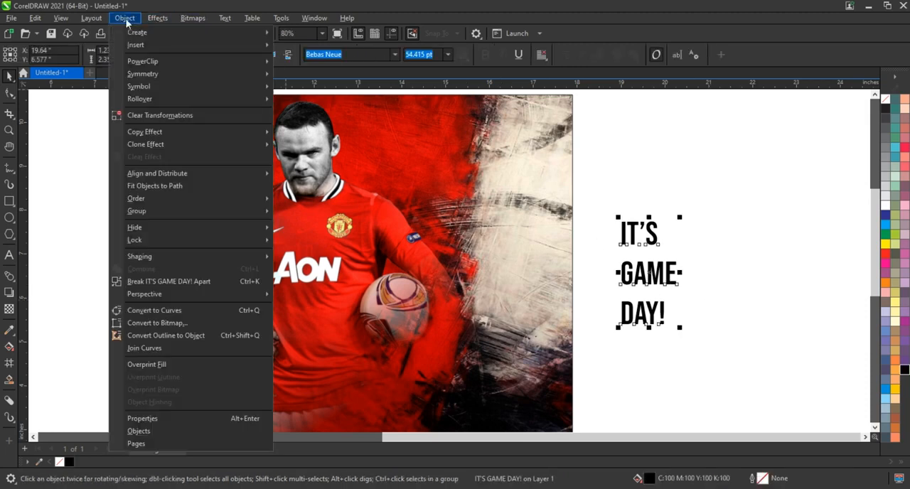
pyautogui.click(177, 282)
pyautogui.click(713, 251)
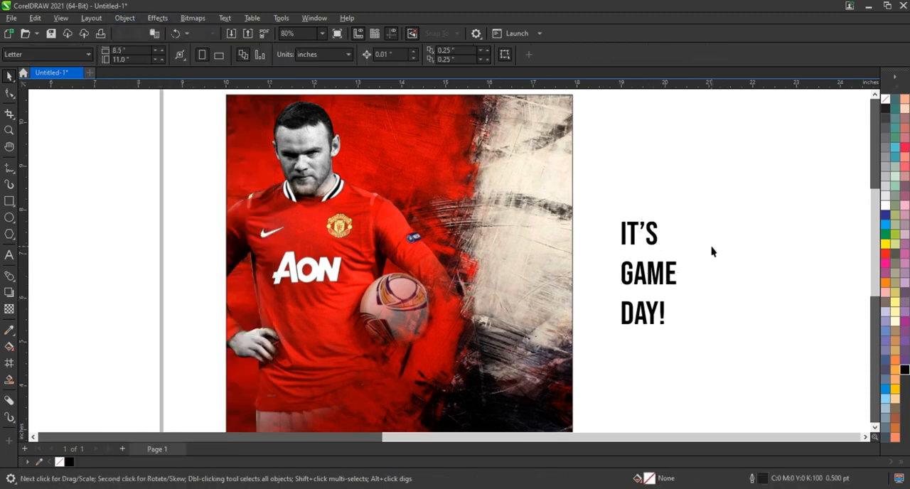
# Draw a rectangle about 3.37 × 1.7 inches to the right of the text, with one copy above and one below
pyautogui.click(9, 202)
pyautogui.moveTo(687, 239); pyautogui.dragTo(836, 313)
pyautogui.moveTo(764, 273); pyautogui.dragTo(756, 217)
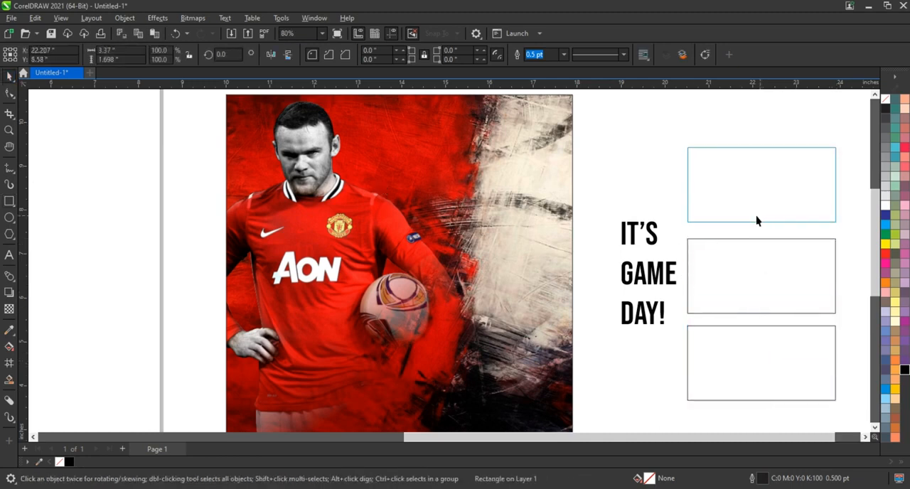
pyautogui.click(610, 248)
# Scale down the grey texture picture and move it from the left of the page to beside the three rectangles
pyautogui.scroll(-3, 609, 248)
pyautogui.moveTo(57, 248); pyautogui.dragTo(328, 220)
pyautogui.moveTo(384, 122); pyautogui.dragTo(306, 228)
pyautogui.moveTo(368, 269); pyautogui.dragTo(774, 249)
# Rotate the grey texture picture to 270° so that it lies horizontally
pyautogui.click(9, 130)
pyautogui.moveTo(802, 340); pyautogui.dragTo(803, 340)
pyautogui.click(10, 76)
pyautogui.click(597, 219)
pyautogui.moveTo(635, 175); pyautogui.dragTo(632, 286)
# Lay a copy of the grey texture, stretched to about 3.74 × 1.94 inches, behind the middle rectangle
pyautogui.moveTo(562, 259); pyautogui.dragTo(381, 273)
pyautogui.moveTo(473, 269); pyautogui.dragTo(530, 277)
pyautogui.moveTo(573, 256); pyautogui.dragTo(669, 258)
pyautogui.click(507, 224)
pyautogui.hotkey('shift', 'pagedown')
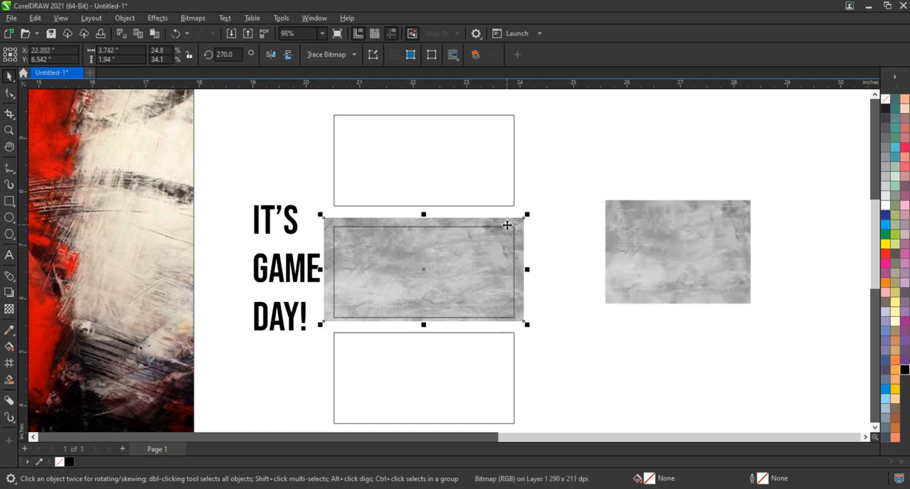
# Lighten the texture copy with Brightness/Contrast/Intensity, resetting the values and raising the brightness to 10
pyautogui.click(153, 21)
pyautogui.moveTo(199, 116)
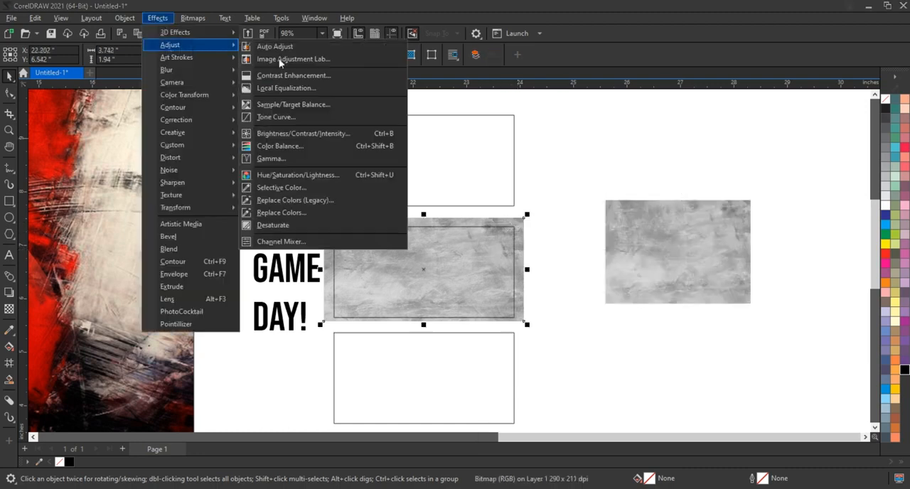
pyautogui.click(292, 134)
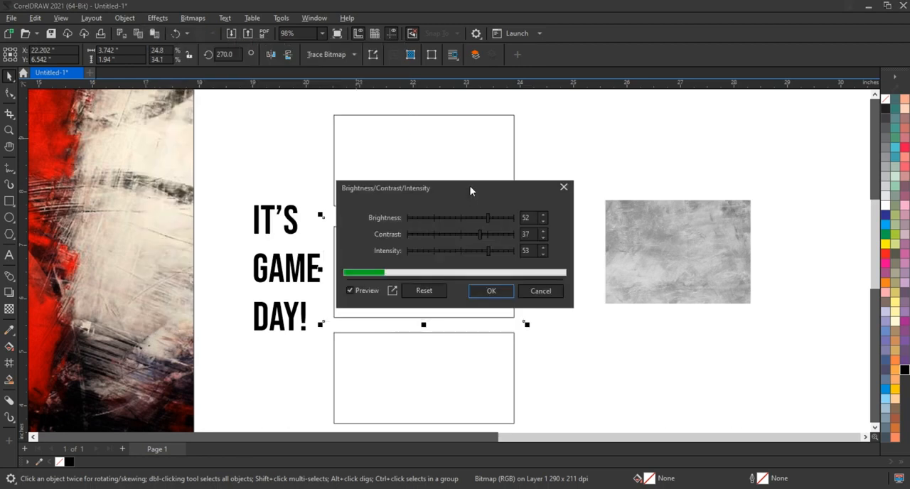
pyautogui.moveTo(473, 192); pyautogui.dragTo(632, 188)
pyautogui.click(553, 283)
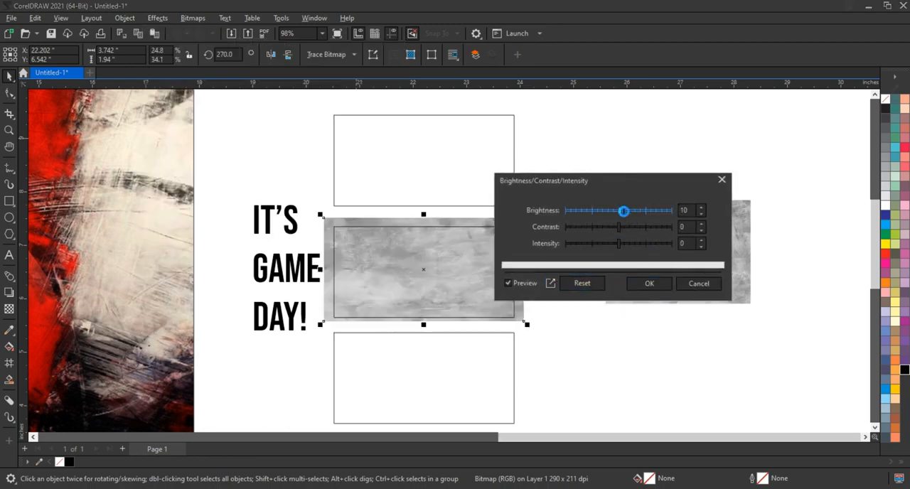
pyautogui.click(648, 284)
# PowerClip the lightened texture inside the middle rectangle
pyautogui.rightClick(514, 222)
pyautogui.click(555, 316)
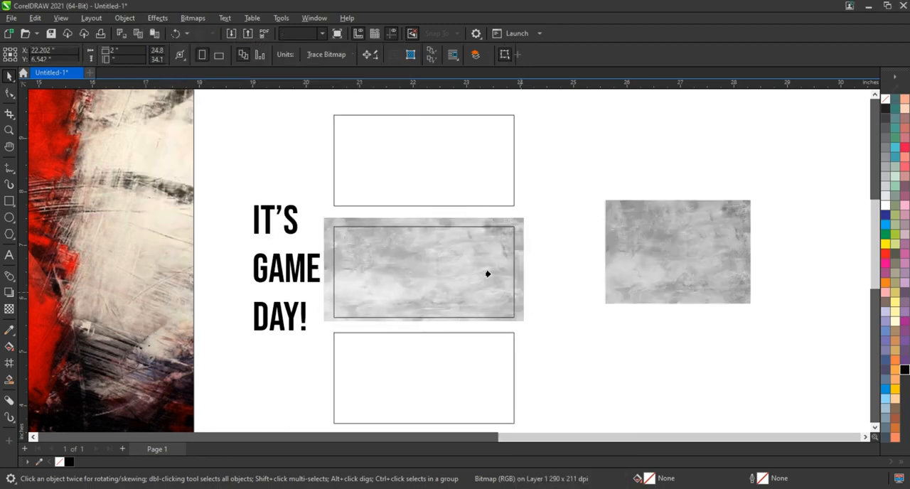
pyautogui.click(488, 272)
# Move the DAY! text onto the textured rectangle and enlarge it to nearly fill the rectangle's height
pyautogui.click(281, 320)
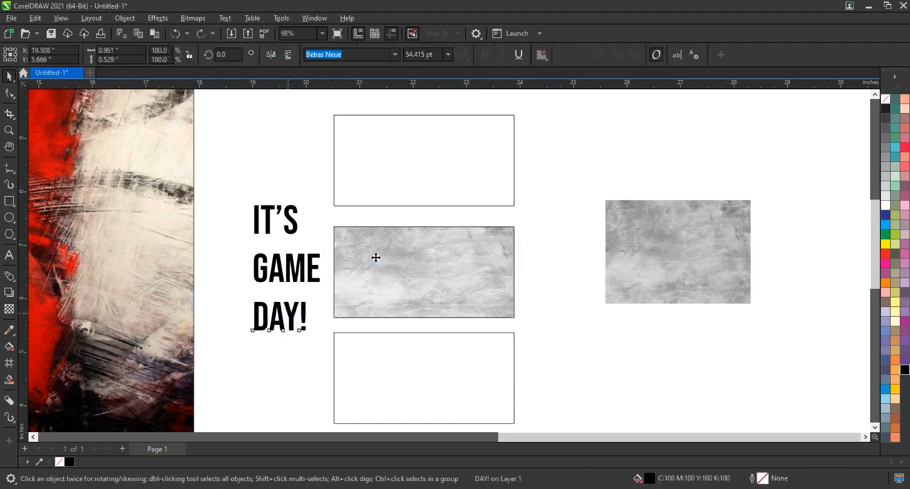
pyautogui.moveTo(234, 189); pyautogui.dragTo(328, 358)
pyautogui.click(260, 359)
pyautogui.click(280, 329)
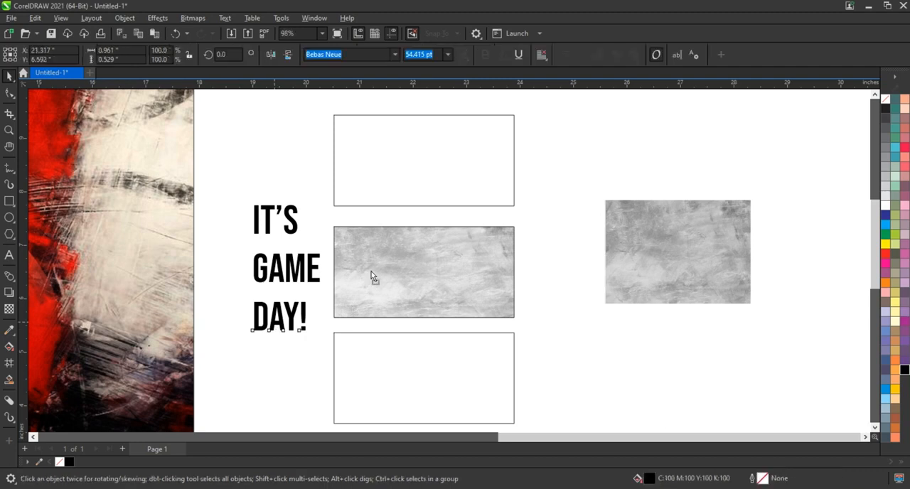
pyautogui.moveTo(280, 328); pyautogui.dragTo(453, 314)
pyautogui.moveTo(453, 247); pyautogui.dragTo(484, 231)
pyautogui.moveTo(443, 271); pyautogui.dragTo(447, 275)
# Fill the upper rectangle with red, then enlarge the GAME text to nearly fill it and centre it there
pyautogui.click(464, 184)
pyautogui.click(885, 253)
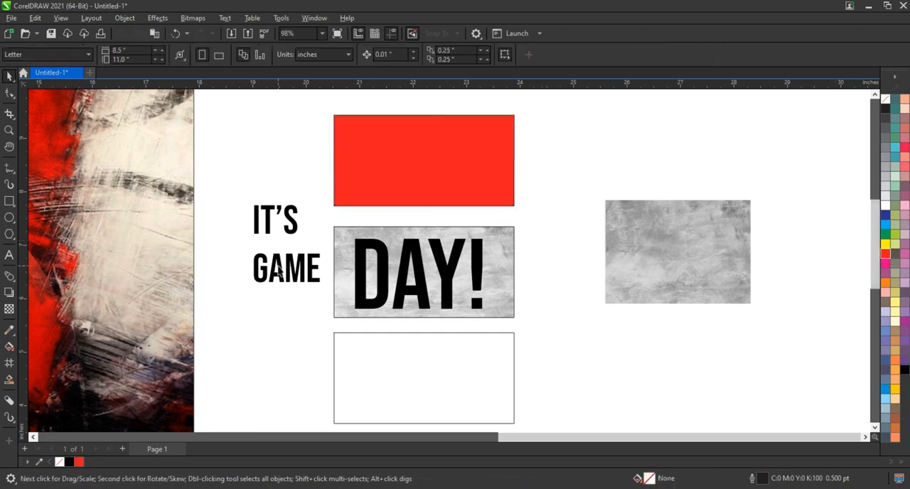
pyautogui.moveTo(284, 268); pyautogui.dragTo(369, 146)
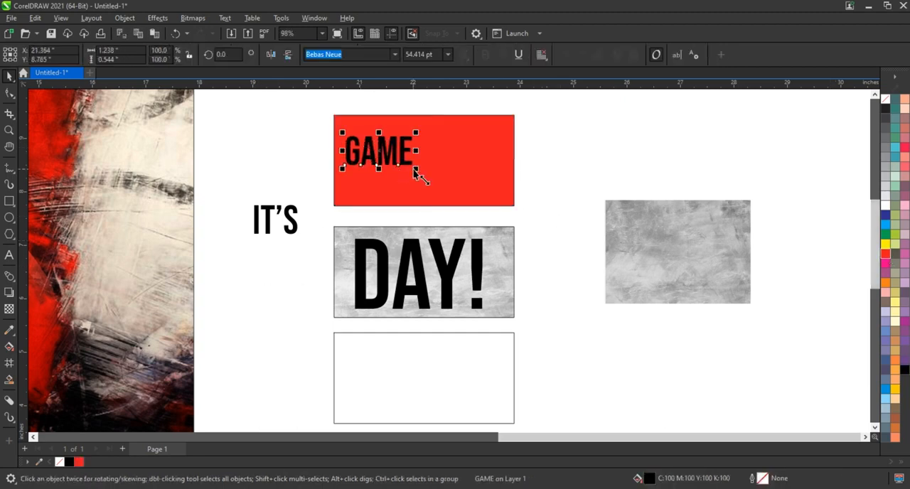
pyautogui.moveTo(415, 170); pyautogui.dragTo(473, 219)
pyautogui.moveTo(476, 135); pyautogui.dragTo(500, 120)
pyautogui.keyDown('shift'); pyautogui.click(507, 160); pyautogui.keyUp('shift')
pyautogui.press('c')
pyautogui.press('e')
pyautogui.click(538, 186)
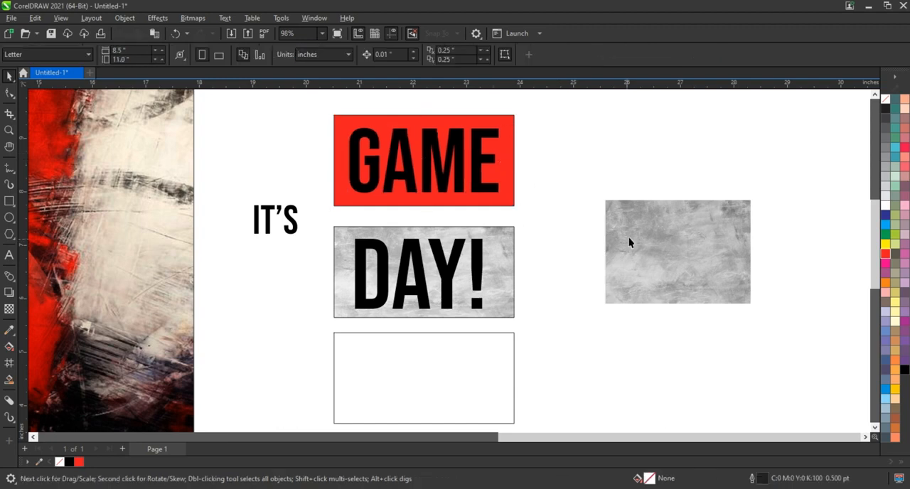
# Lighten the remaining grey texture with Brightness/Contrast/Intensity, raising the brightness to 10
pyautogui.click(628, 242)
pyautogui.click(157, 18)
pyautogui.moveTo(213, 44)
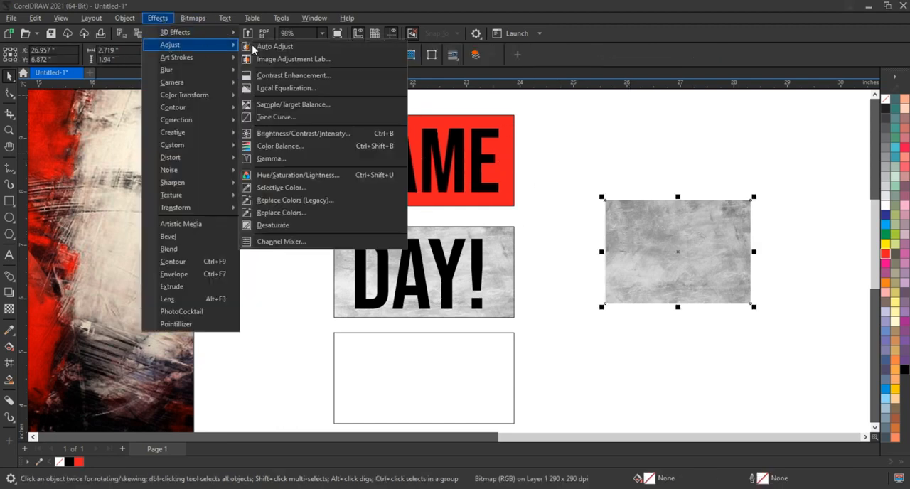
pyautogui.click(299, 133)
pyautogui.click(490, 270)
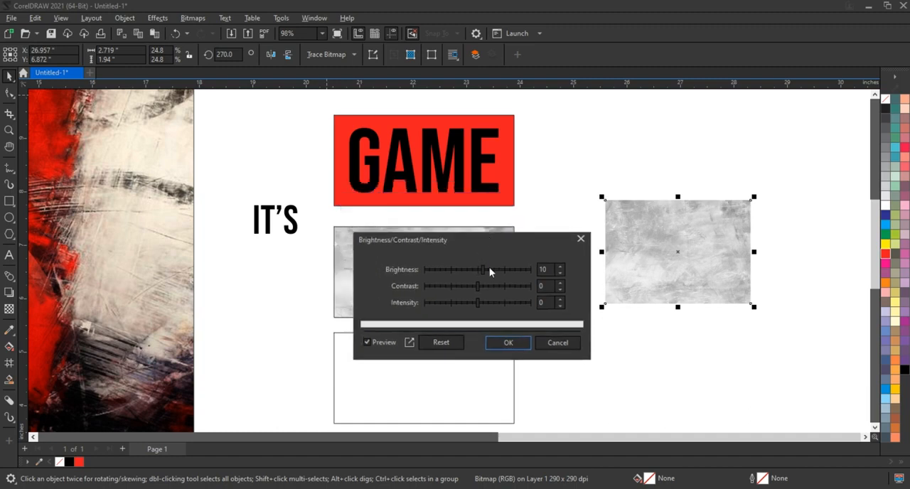
pyautogui.click(508, 342)
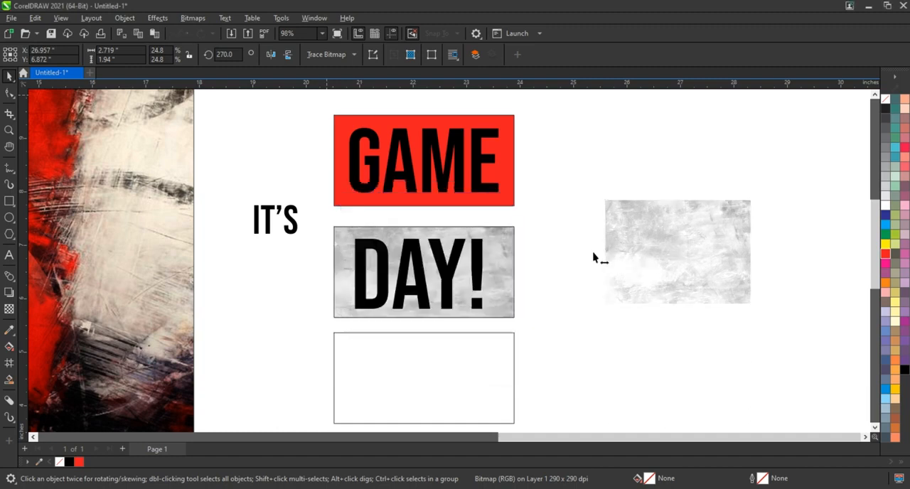
# PowerClip the lightened texture inside the GAME lettering
pyautogui.click(599, 250)
pyautogui.rightClick(600, 250)
pyautogui.click(640, 316)
pyautogui.click(479, 165)
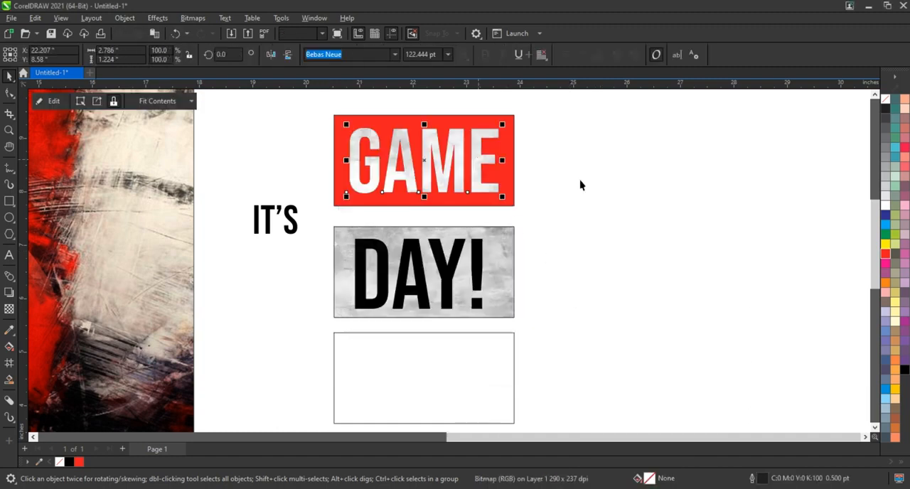
pyautogui.click(591, 197)
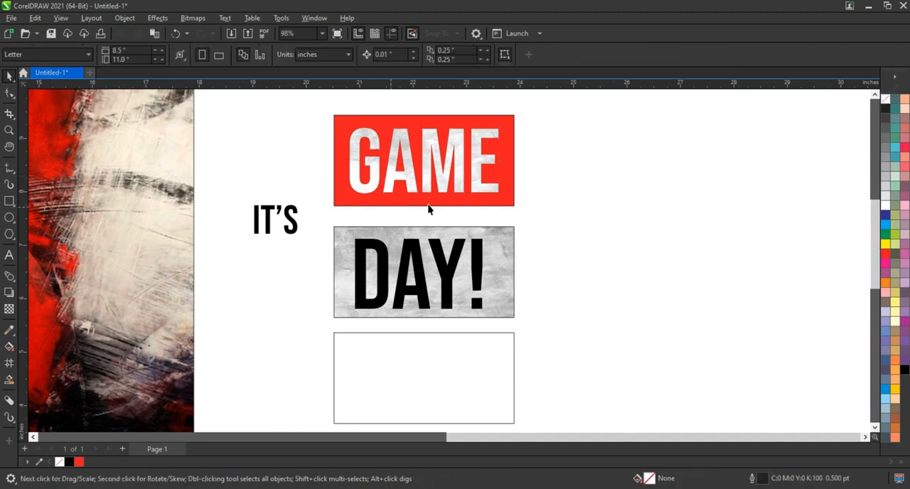
# Place a scaled-down copy of the textured rectangle behind the IT'S text, sized to fit closely around it
pyautogui.click(449, 384)
pyautogui.click(573, 370)
pyautogui.scroll(1, 520, 293)
pyautogui.click(504, 313)
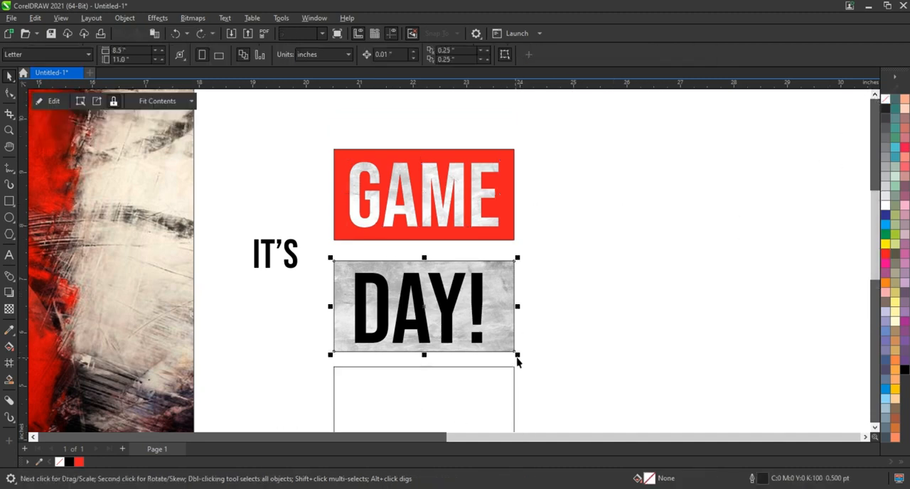
pyautogui.moveTo(517, 354); pyautogui.dragTo(396, 322)
pyautogui.rightClick(397, 321)
pyautogui.moveTo(347, 282); pyautogui.dragTo(258, 260)
pyautogui.hotkey('shift', 'pagedown')
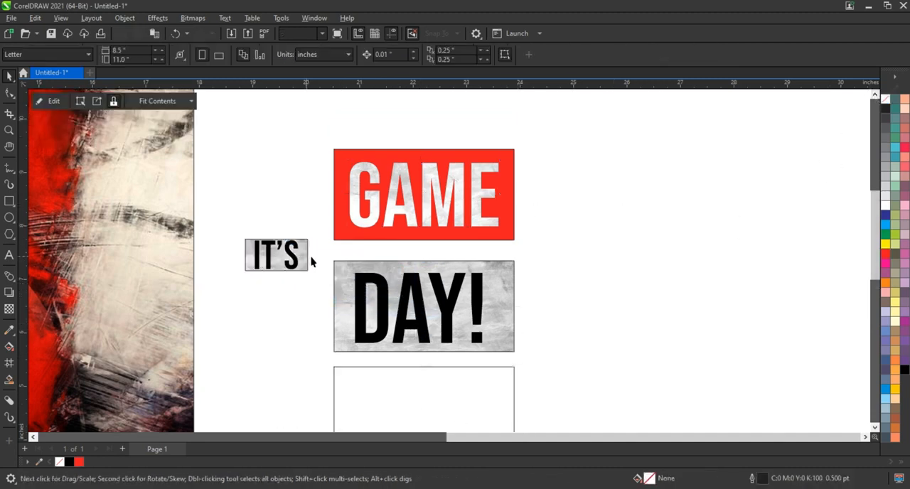
pyautogui.click(325, 258)
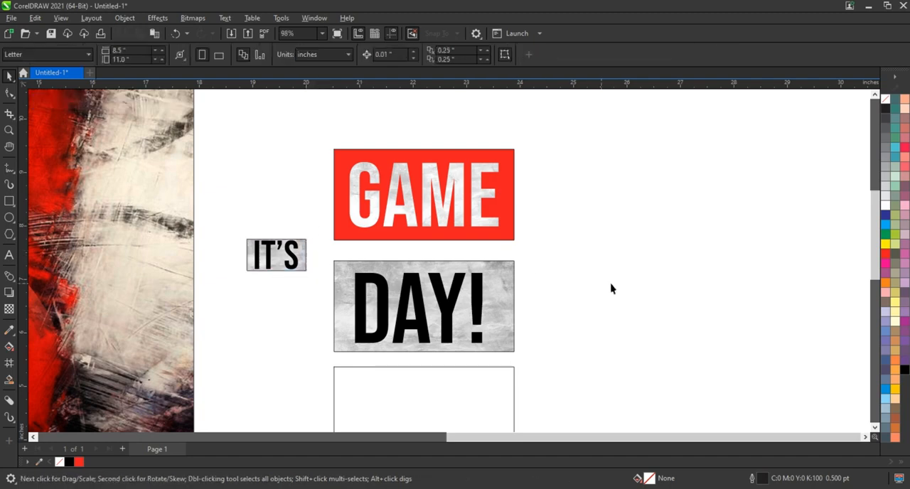
# Remove the outline from the DAY! block, group it and move it onto the poster beside the player
pyautogui.scroll(-2, 615, 286)
pyautogui.scroll(-2, 162, 226)
pyautogui.moveTo(94, 167); pyautogui.dragTo(546, 389)
pyautogui.click(10, 76)
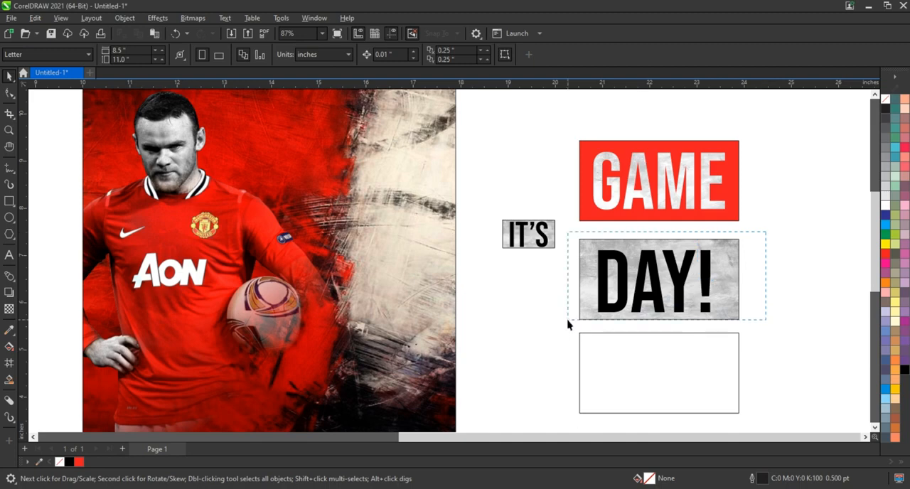
pyautogui.moveTo(567, 324); pyautogui.dragTo(568, 324)
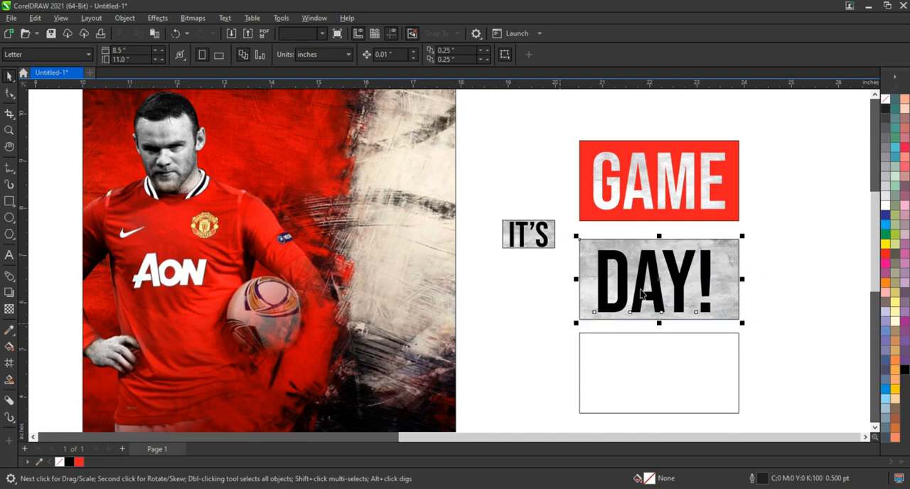
pyautogui.rightClick(887, 101)
pyautogui.click(875, 107)
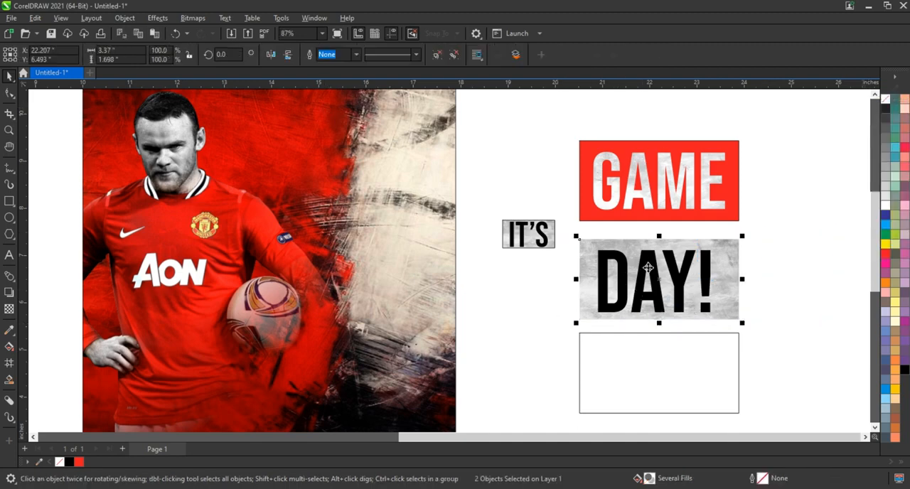
pyautogui.moveTo(648, 268); pyautogui.dragTo(348, 274)
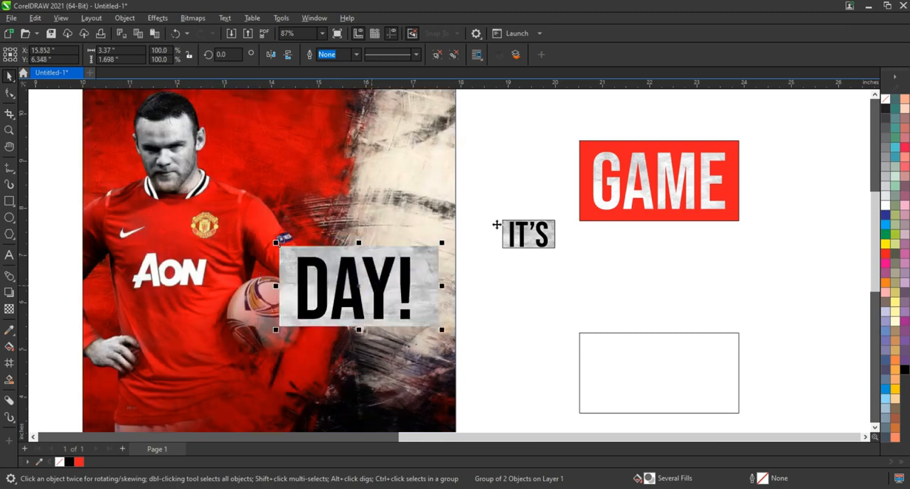
# Remove the outline from the GAME block, group it and place it in front, overlapping the top of the DAY! block
pyautogui.moveTo(764, 121); pyautogui.dragTo(567, 250)
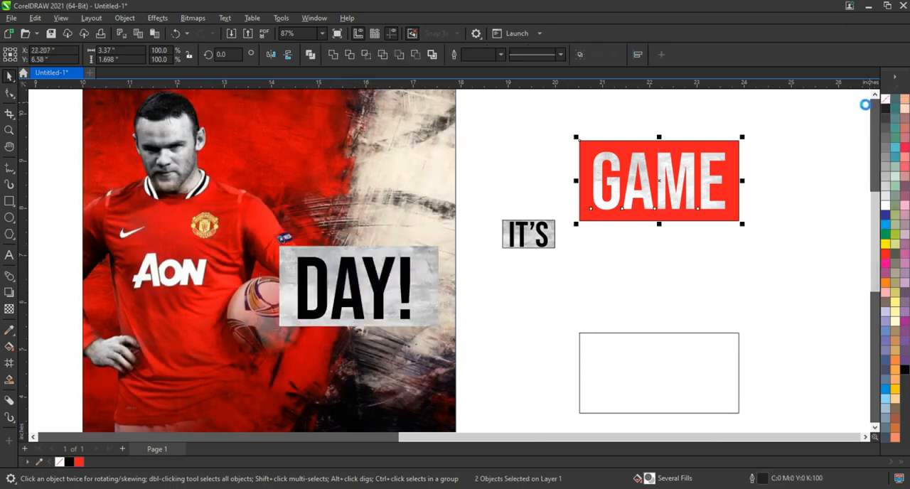
pyautogui.click(580, 54)
pyautogui.moveTo(653, 192); pyautogui.dragTo(368, 215)
pyautogui.hotkey('shift', 'pageup')
# Rotate the GAME block counter-clockwise by about 12.7 degrees and nudge it over the DAY! block
pyautogui.click(367, 216)
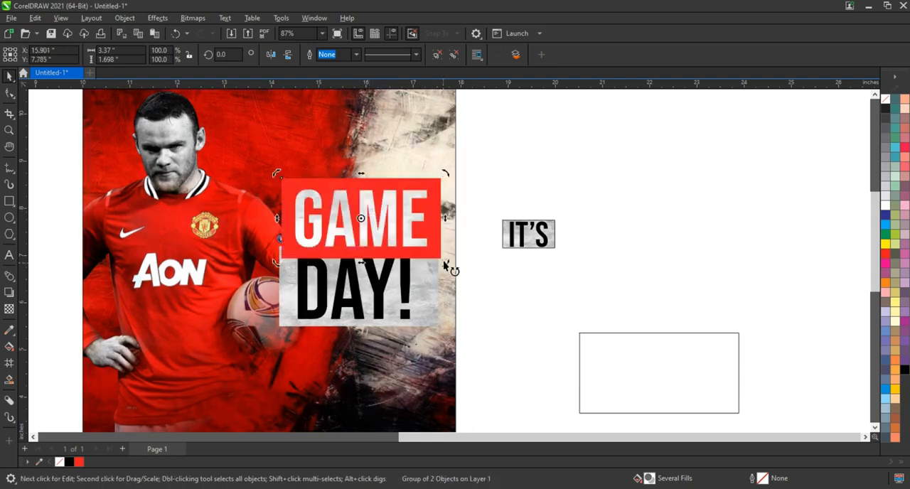
pyautogui.moveTo(443, 260); pyautogui.dragTo(450, 241)
pyautogui.click(394, 216)
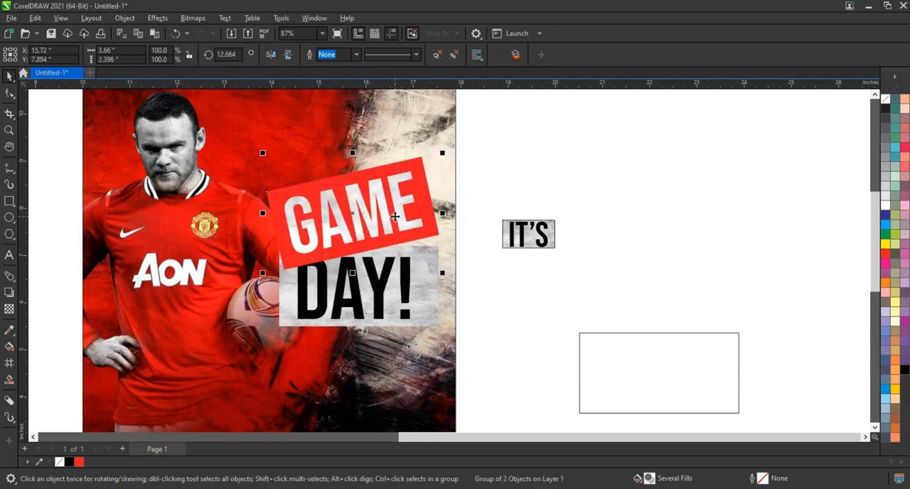
# Remove the outline from the IT'S block, group it and place it in front, just above the start of GAME
pyautogui.moveTo(594, 208); pyautogui.dragTo(474, 269)
pyautogui.rightClick(887, 108)
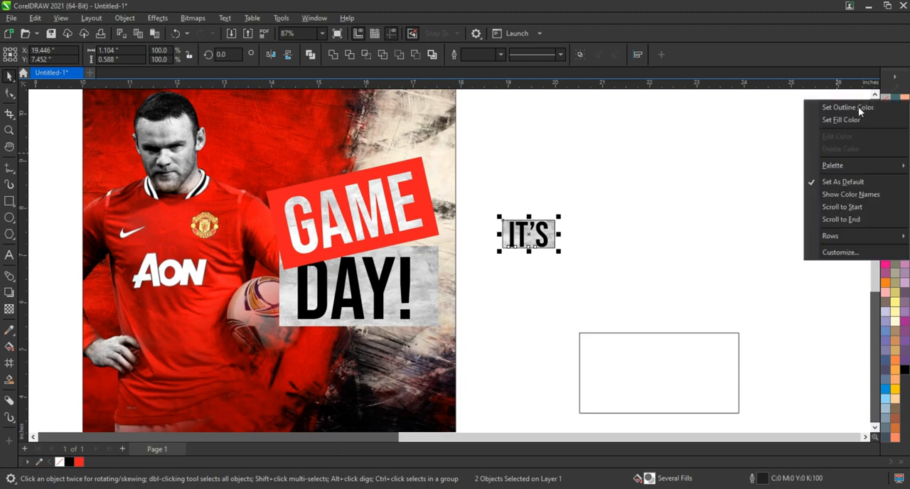
pyautogui.hotkey('ctrl', 'g')
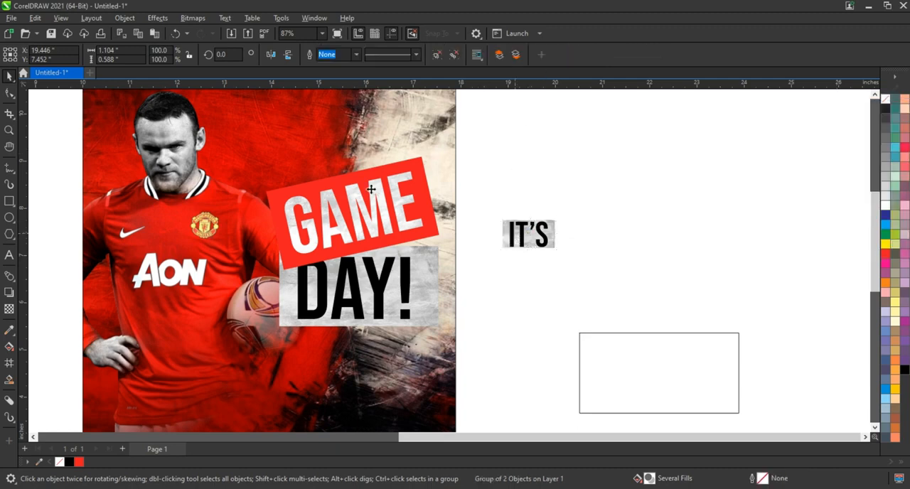
pyautogui.moveTo(533, 222); pyautogui.dragTo(310, 163)
pyautogui.hotkey('shift', 'pageup')
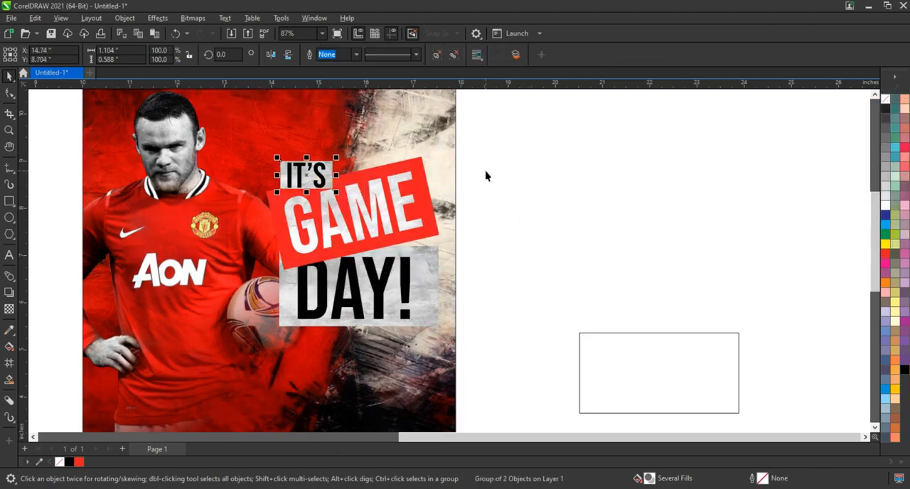
# Add a drop shadow with 50 opacity and 15 feather to the three lettering blocks and adjust its feathering direction
pyautogui.moveTo(498, 125); pyautogui.dragTo(244, 343)
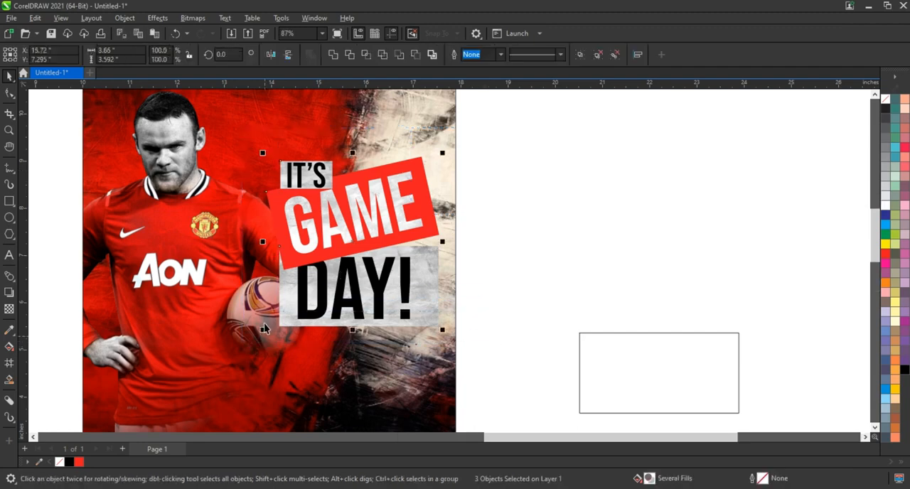
pyautogui.hotkey('shift', 'F2')
pyautogui.scroll(-3, 327, 278)
pyautogui.click(9, 292)
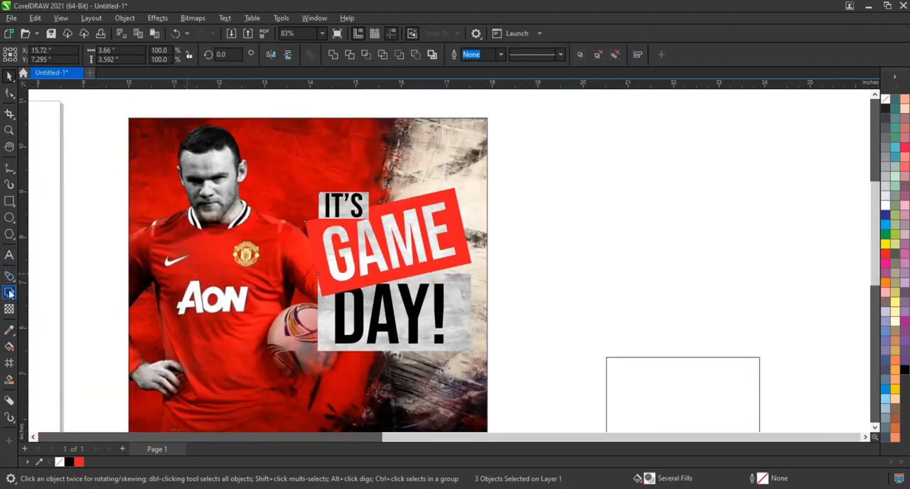
pyautogui.moveTo(388, 189); pyautogui.dragTo(387, 351)
pyautogui.click(206, 54)
pyautogui.click(191, 62)
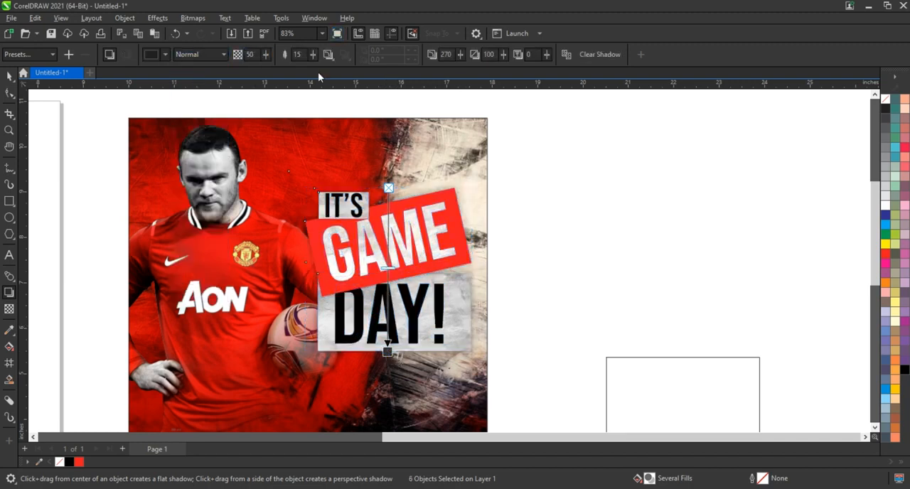
pyautogui.click(327, 55)
pyautogui.click(341, 107)
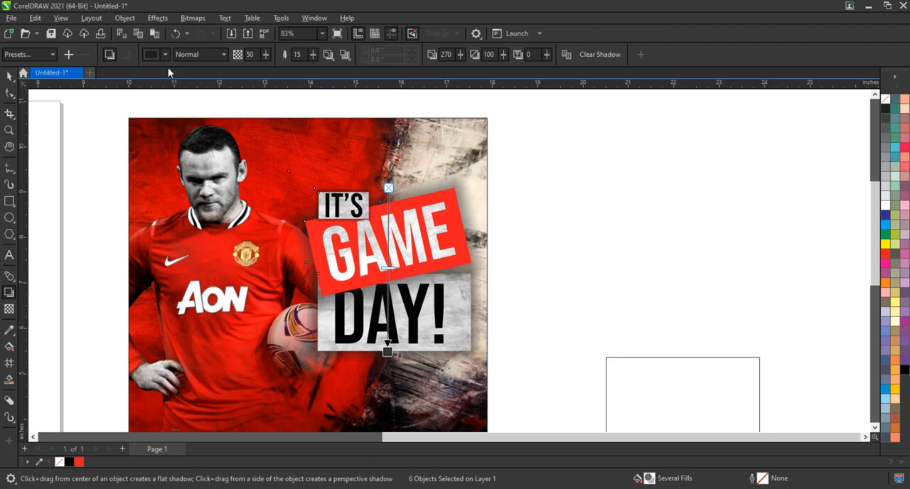
# Set the lettering shadow's colour to near-black C75 M68 Y65 K90 and its opacity to 80
pyautogui.click(165, 54)
pyautogui.click(154, 78)
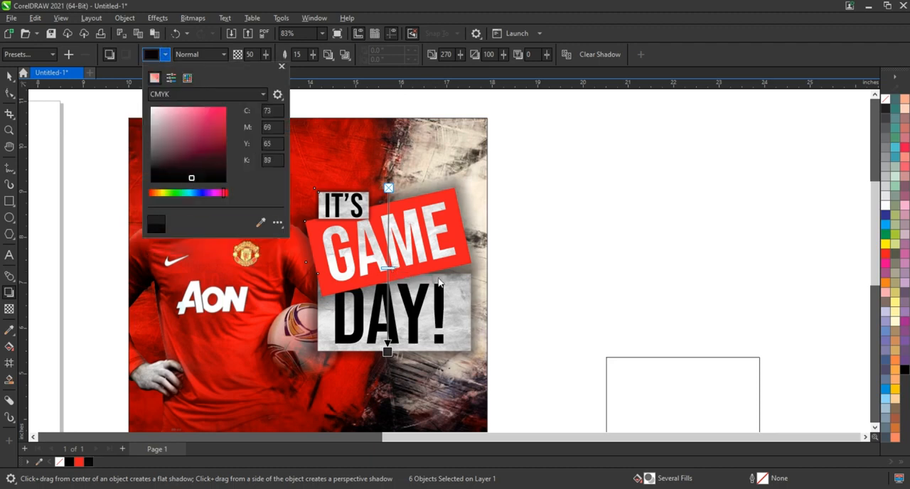
pyautogui.click(389, 270)
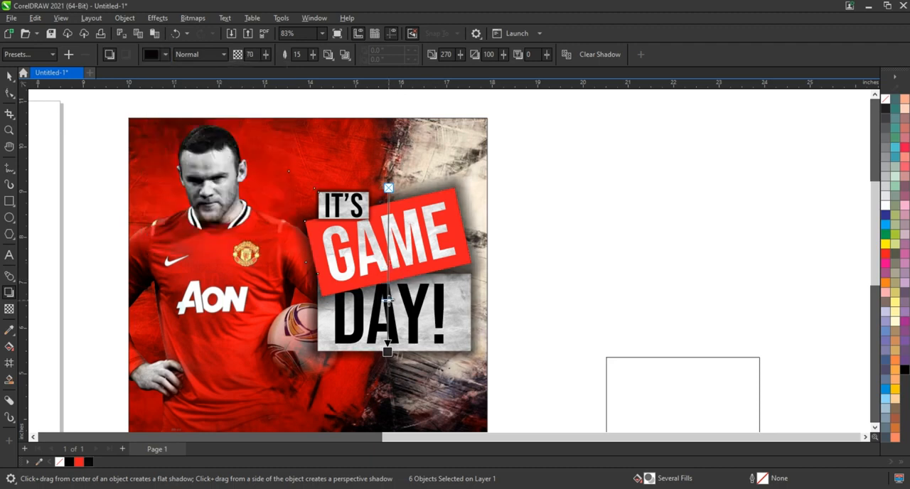
pyautogui.click(151, 55)
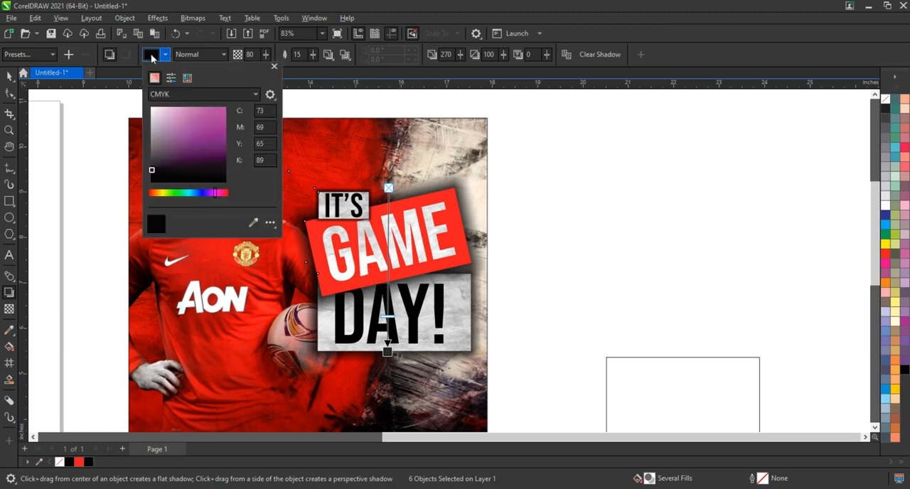
pyautogui.click(400, 349)
pyautogui.press('space')
# Enlarge the IT'S GAME DAY! lettering with its shadows to about 4.57 × 4.40 inches around its centre
pyautogui.scroll(-1, 386, 299)
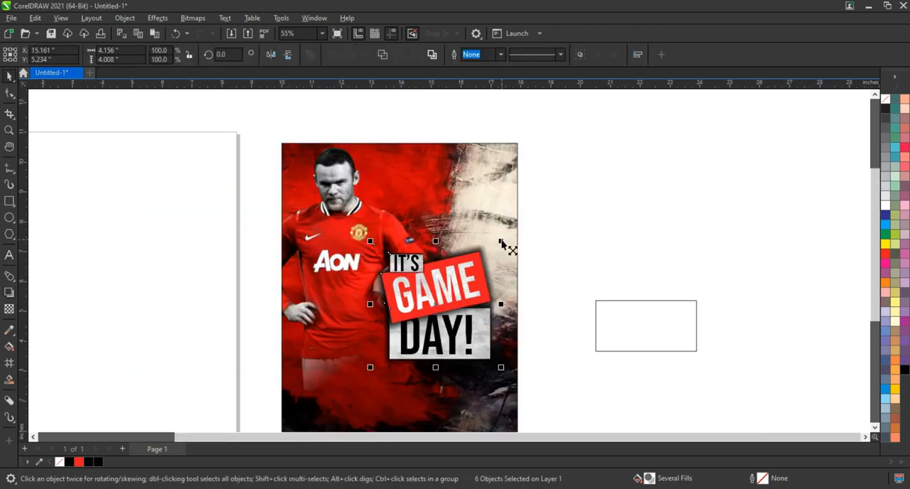
pyautogui.moveTo(500, 241); pyautogui.dragTo(509, 235)
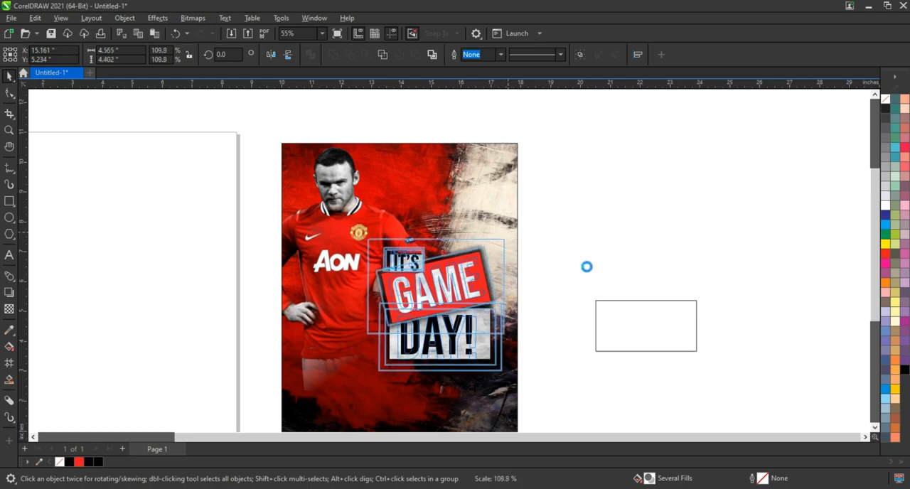
pyautogui.rightClick(885, 105)
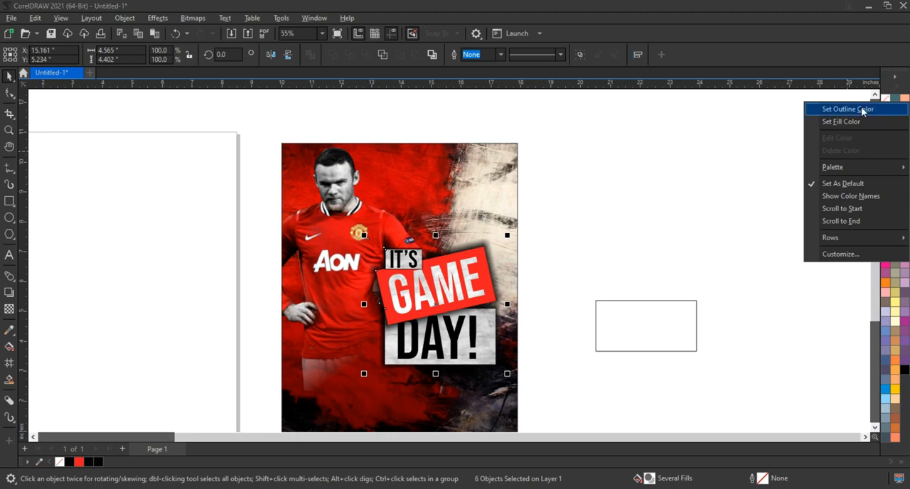
pyautogui.click(667, 217)
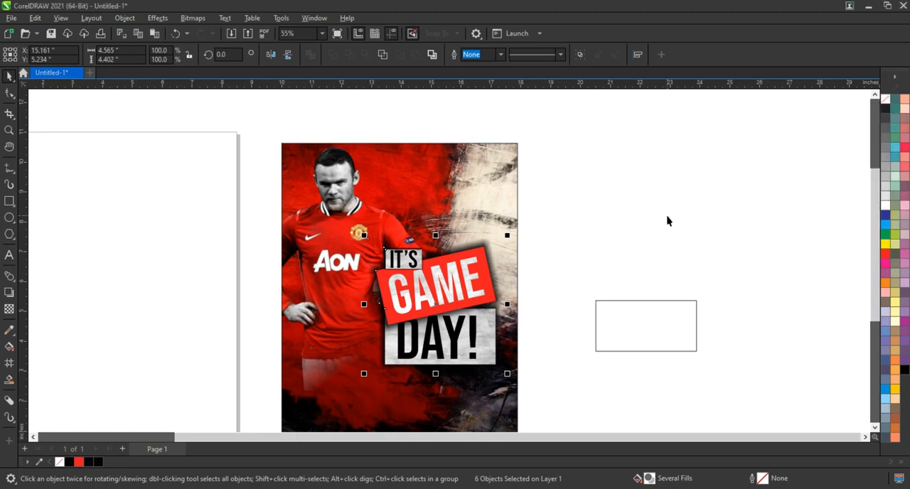
pyautogui.click(561, 243)
# Activate the Text tool for adding another text to the poster
pyautogui.scroll(-2, 550, 245)
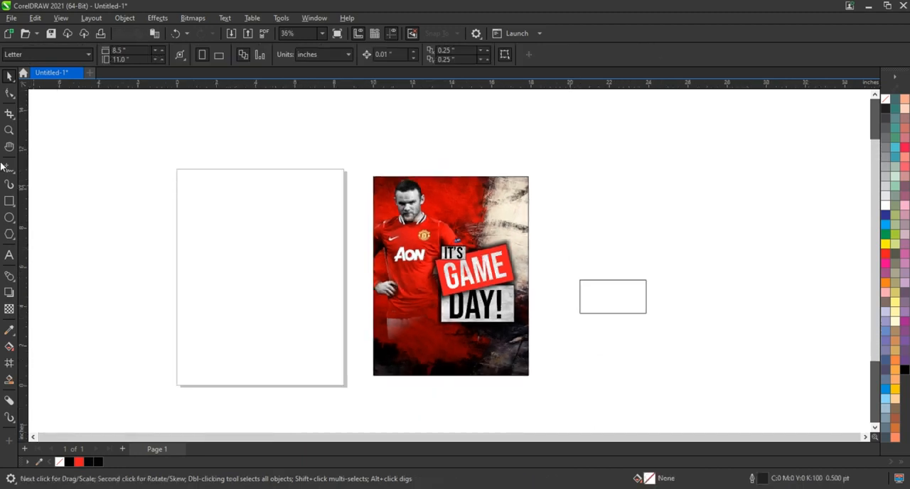
pyautogui.click(8, 131)
pyautogui.moveTo(358, 165); pyautogui.dragTo(599, 385)
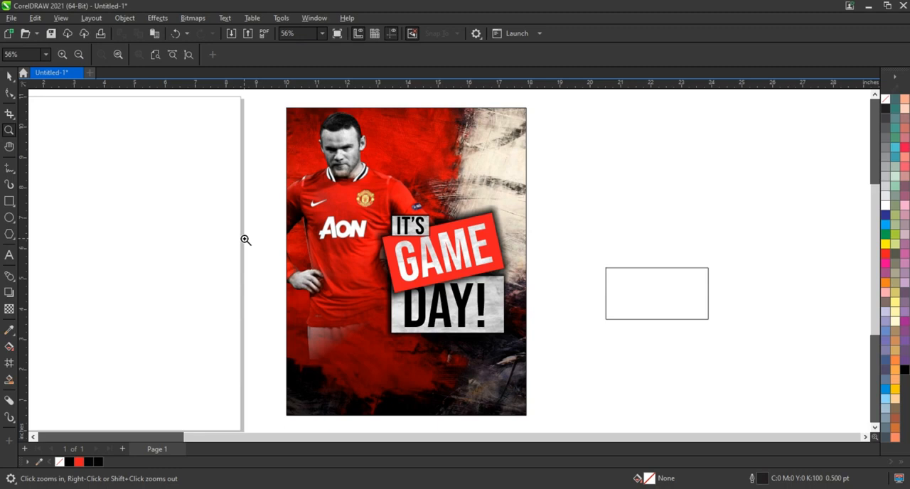
pyautogui.click(9, 255)
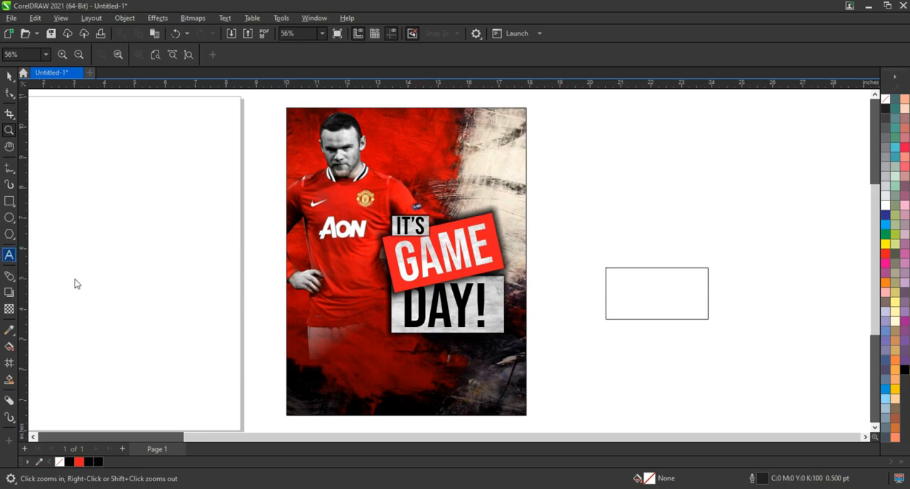